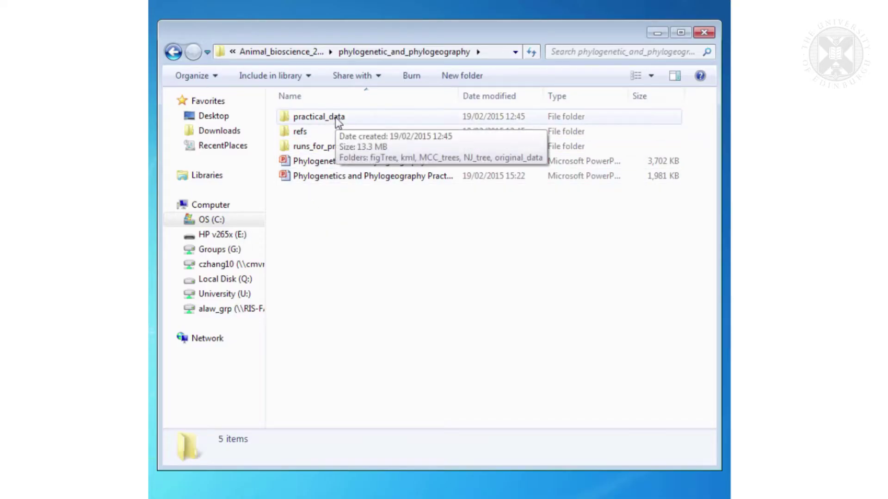
Step: Go into practical_data > original_data and select H5N1_HA_sel5regions.fas
{"action": "double_click", "coordinate": [338, 123]}
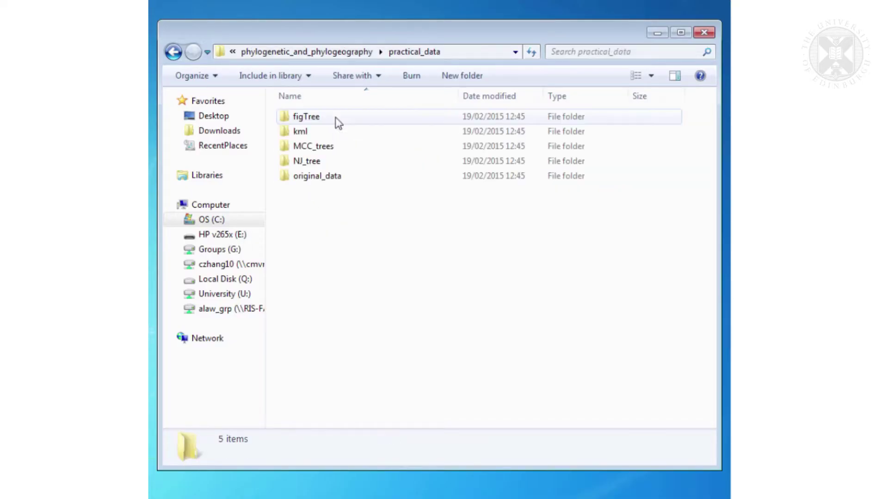
{"action": "double_click", "coordinate": [326, 182]}
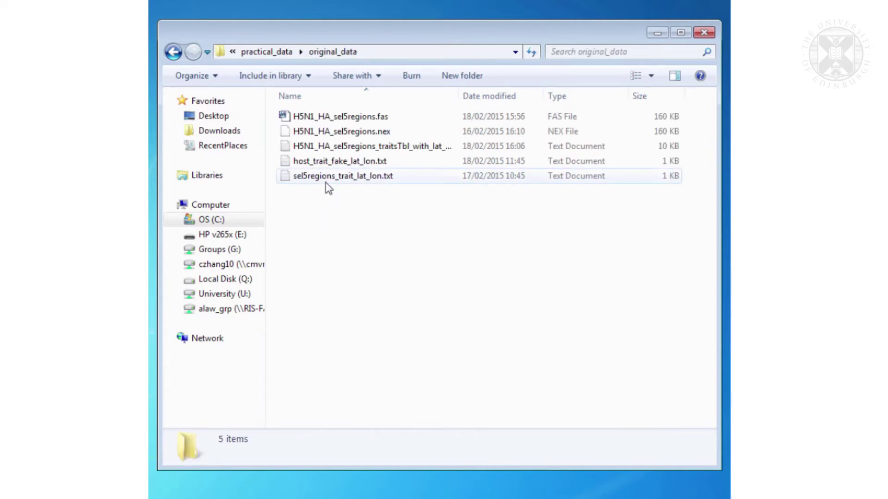
{"action": "left_click", "coordinate": [348, 116]}
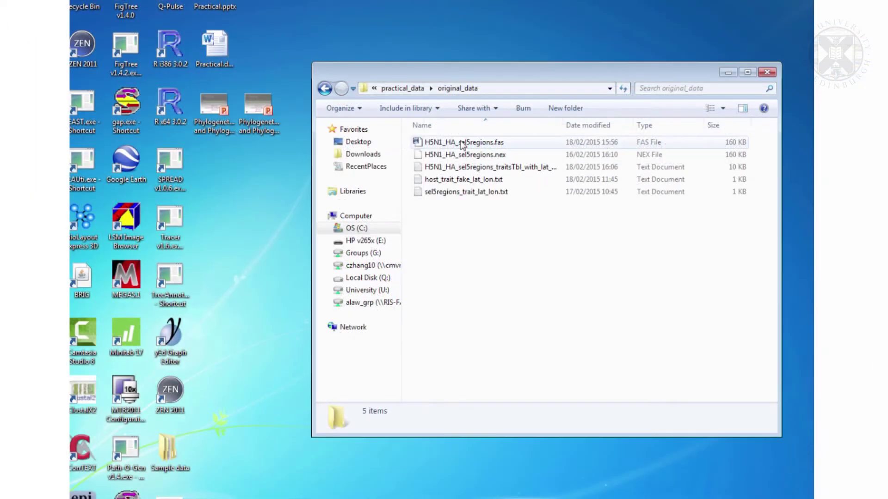
Step: Launch MEGA, skip the update offer, and open H5N1_HA_sel5regions.fas through File > Open A File/Session
{"action": "double_click", "coordinate": [126, 278]}
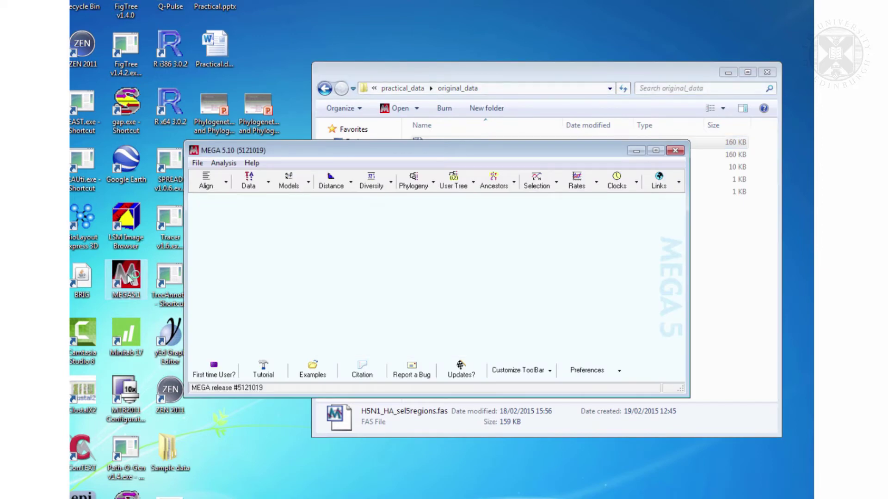
{"action": "left_click", "coordinate": [197, 162]}
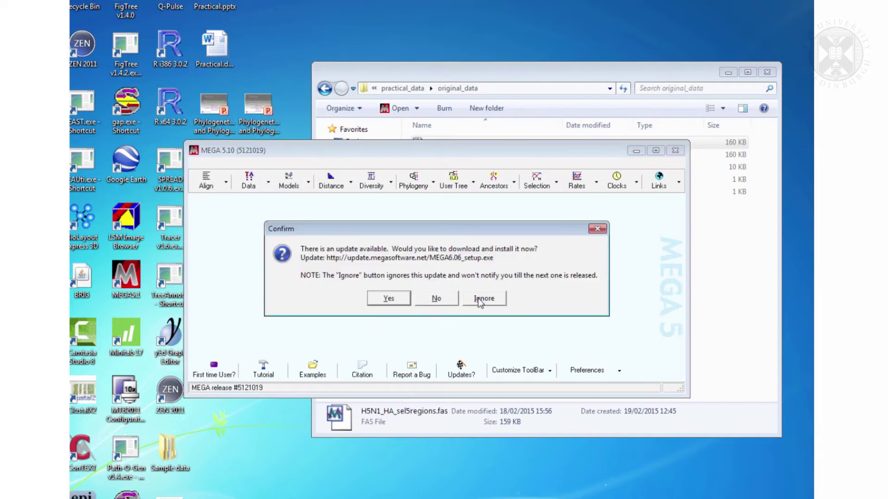
{"action": "left_click", "coordinate": [478, 300]}
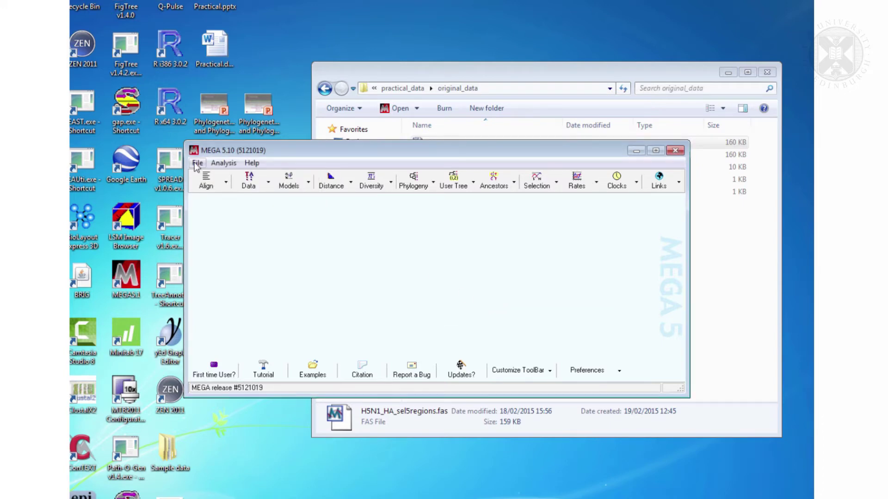
{"action": "left_click", "coordinate": [197, 162]}
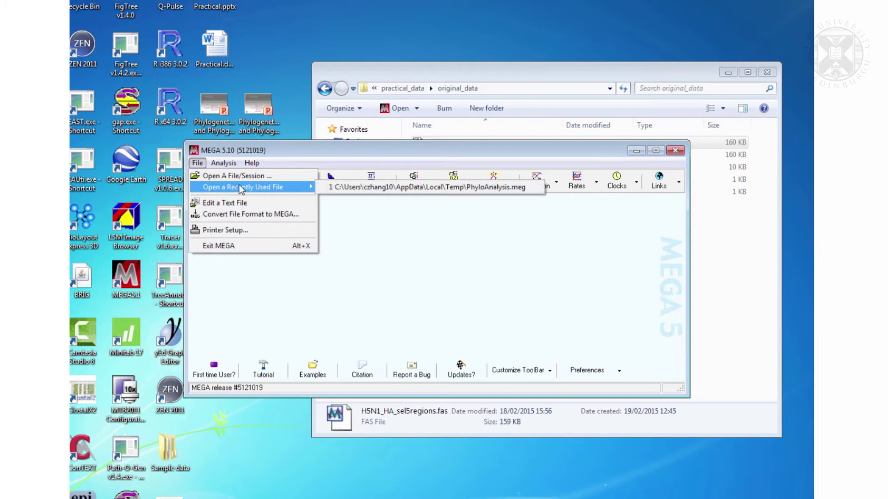
{"action": "left_click", "coordinate": [233, 176]}
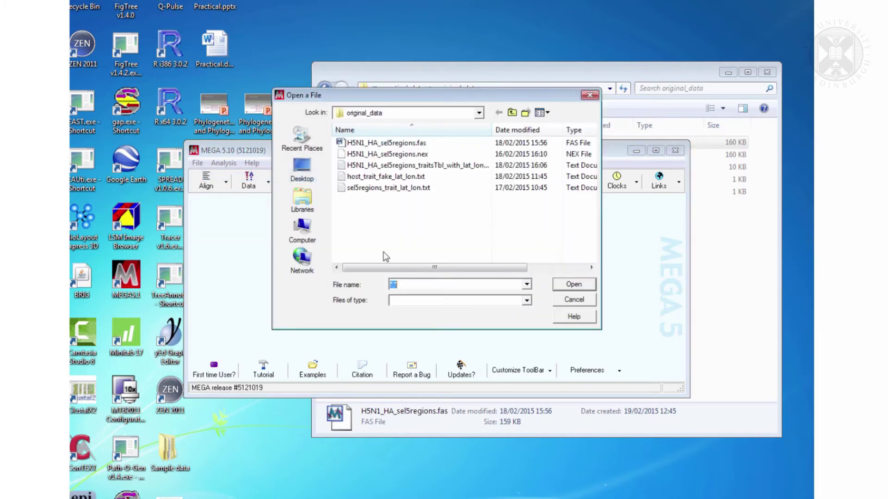
{"action": "left_click", "coordinate": [387, 145]}
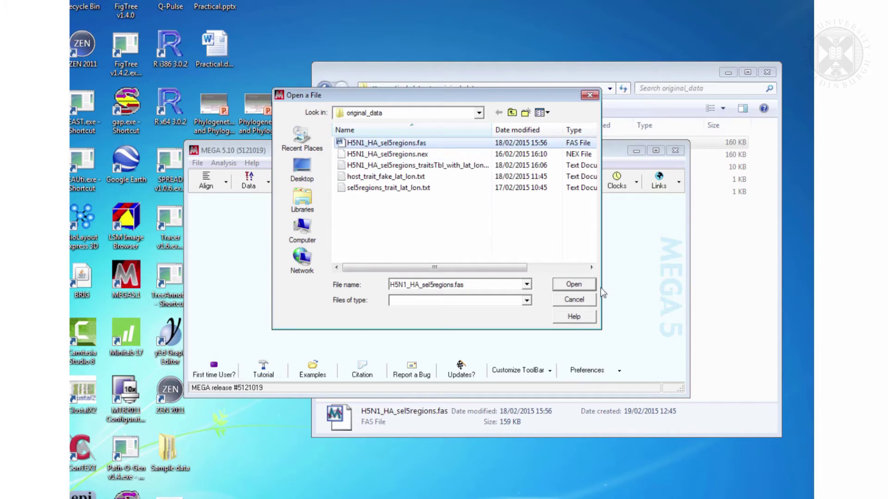
{"action": "left_click", "coordinate": [573, 285]}
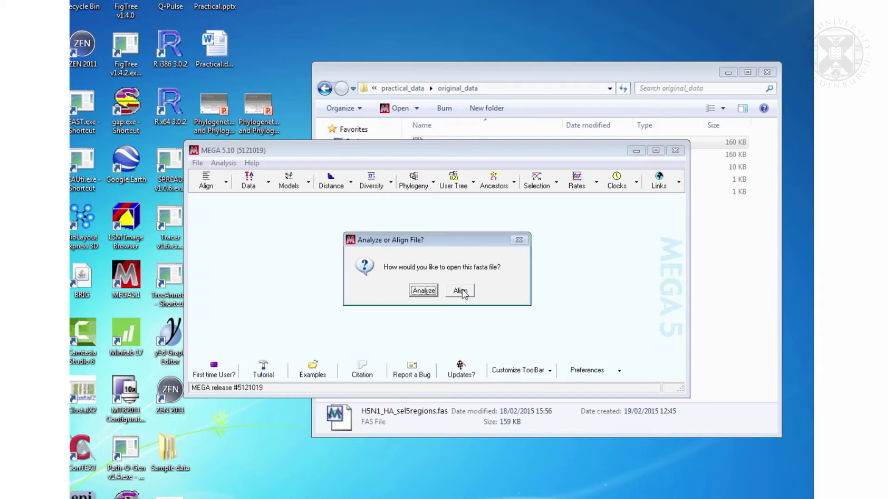
Step: Open the fasta file in Alignment Explorer and enlarge its window
{"action": "left_click", "coordinate": [460, 291]}
{"action": "left_click_drag", "start_coordinate": [533, 229], "coordinate": [373, 72]}
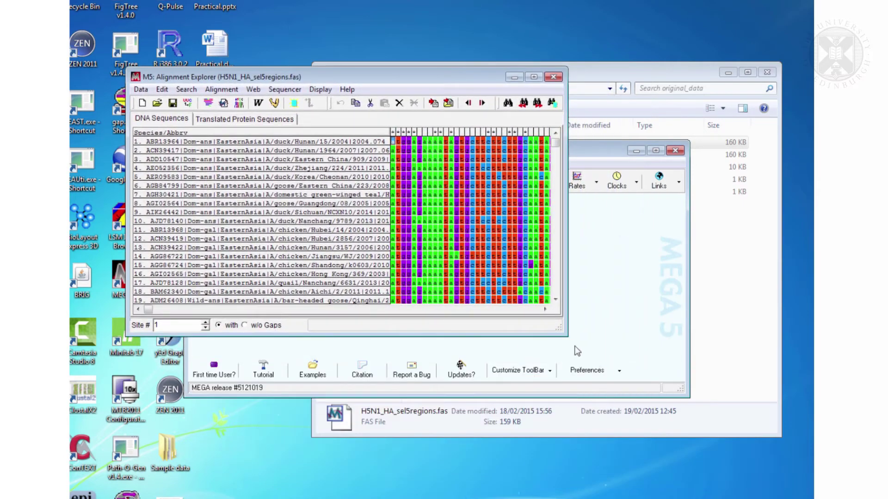
{"action": "left_click_drag", "start_coordinate": [563, 337], "coordinate": [759, 483]}
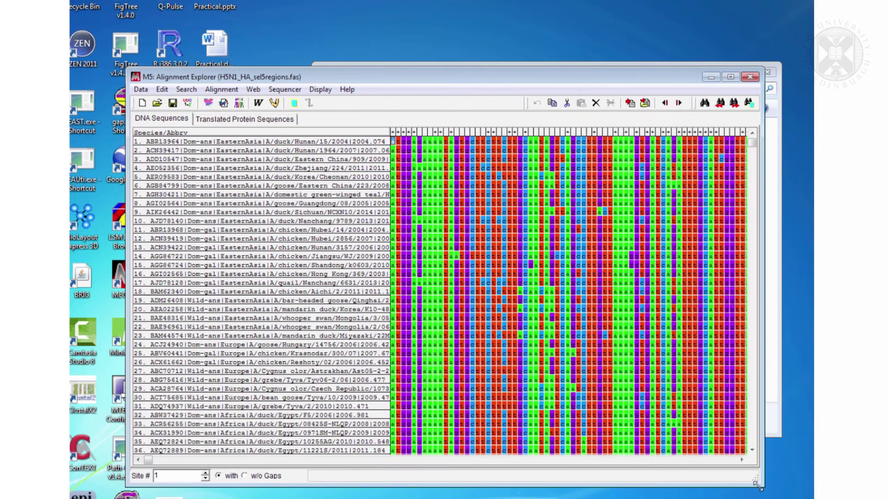
Step: Send the alignment to phylogenetic analysis as protein-coding data, then move Alignment Explorer aside
{"action": "left_click", "coordinate": [141, 90]}
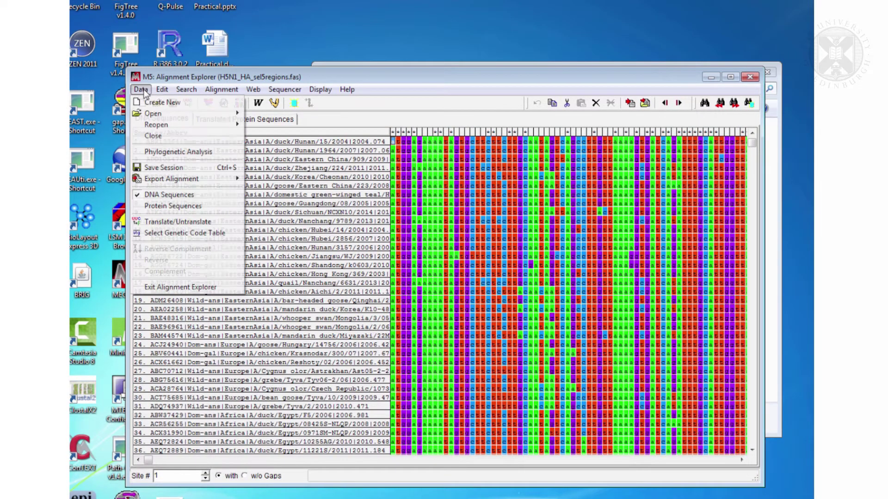
{"action": "left_click", "coordinate": [182, 153]}
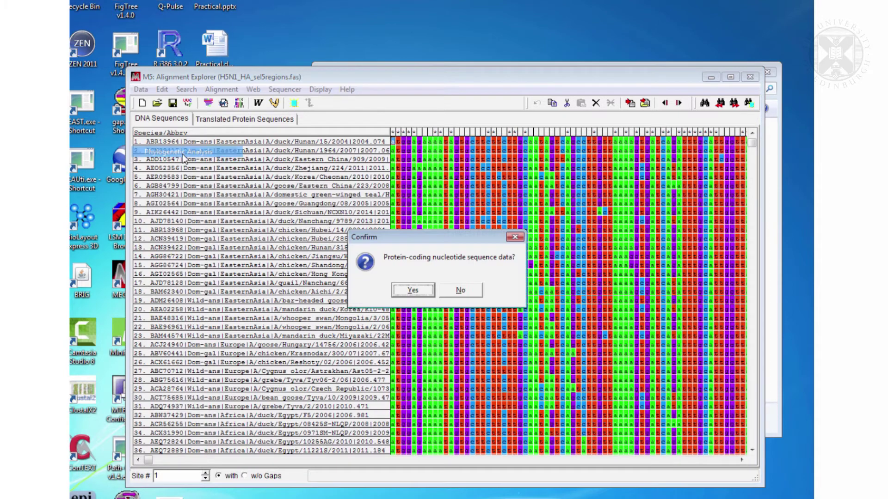
{"action": "left_click", "coordinate": [409, 294]}
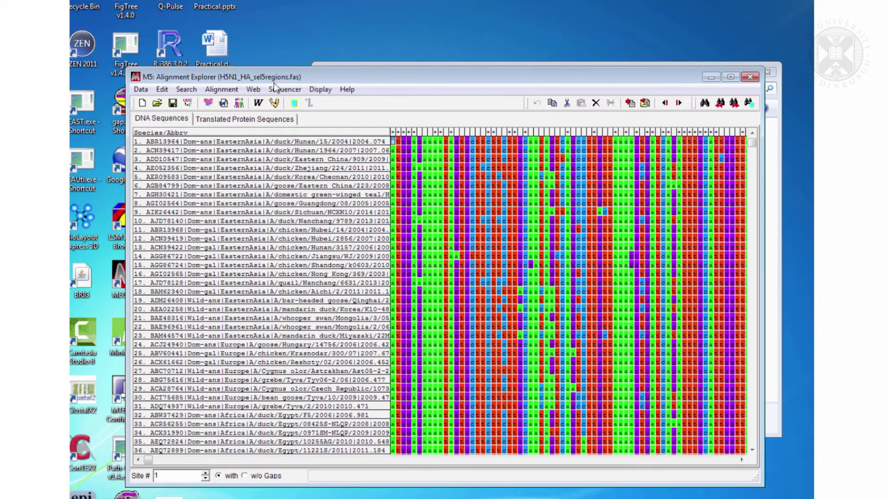
{"action": "left_click_drag", "start_coordinate": [497, 79], "coordinate": [510, 268]}
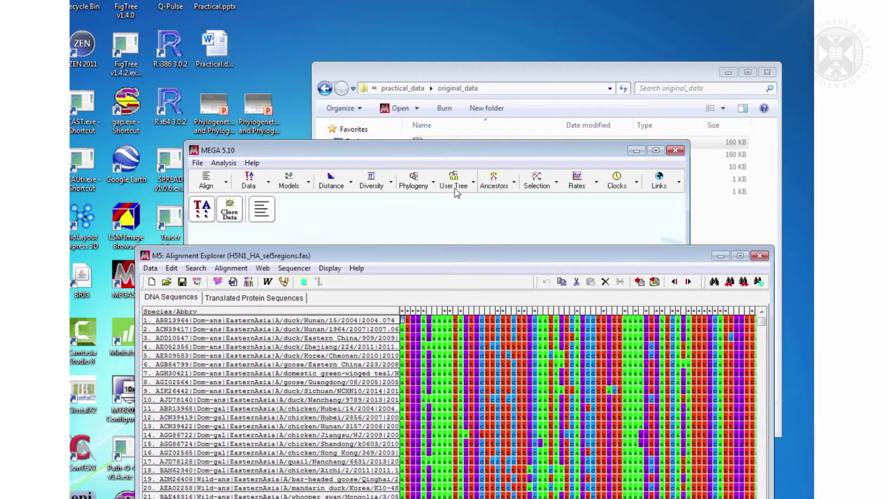
Step: Start a Neighbor-Joining tree on the active data and enlarge the Analysis Preferences window
{"action": "left_click", "coordinate": [400, 152]}
{"action": "left_click", "coordinate": [414, 182]}
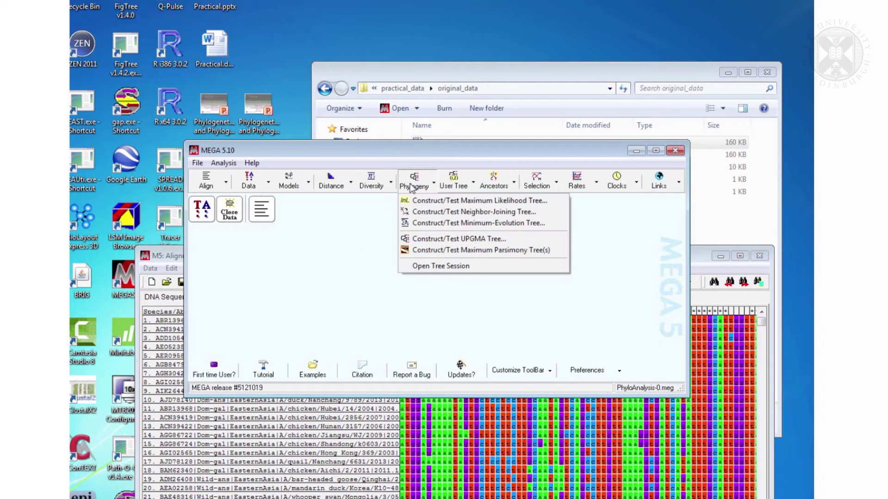
{"action": "left_click", "coordinate": [441, 215]}
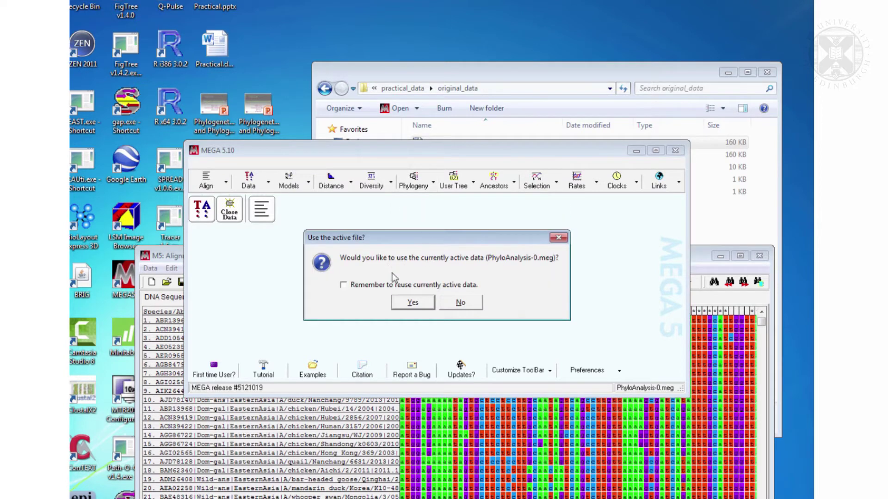
{"action": "left_click", "coordinate": [412, 302]}
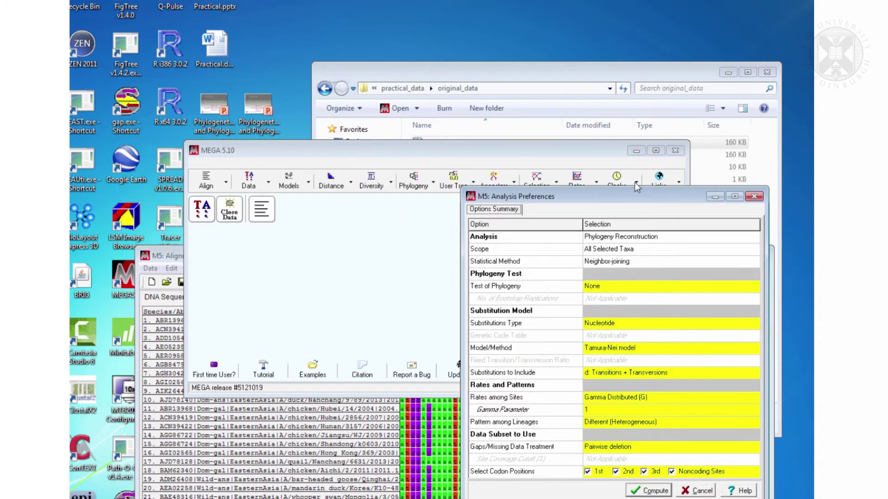
{"action": "left_click_drag", "start_coordinate": [636, 199], "coordinate": [330, 32]}
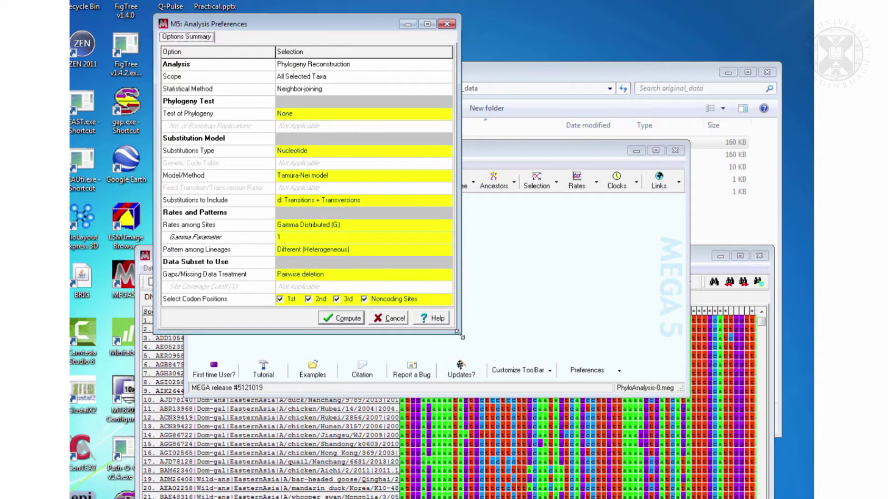
{"action": "left_click_drag", "start_coordinate": [462, 337], "coordinate": [576, 420]}
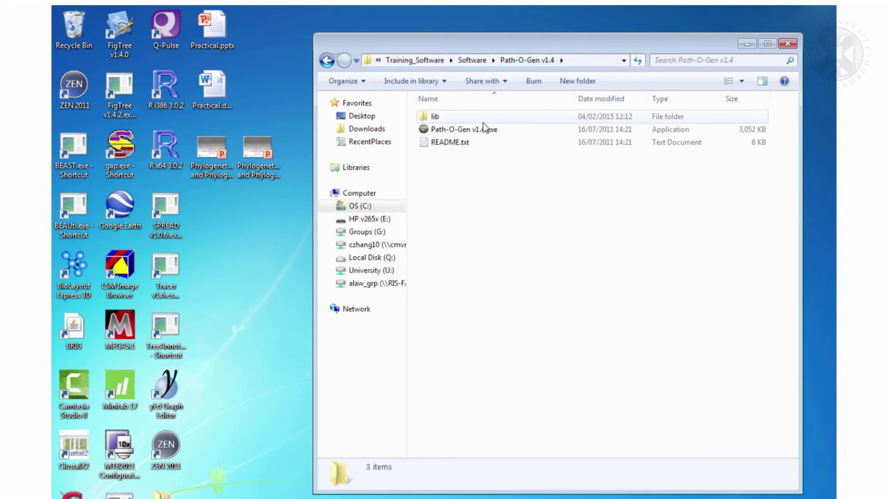
Step: Launch Path-O-Gen v1.4 and browse its open-file dialog to the C: drive
{"action": "left_click", "coordinate": [471, 131]}
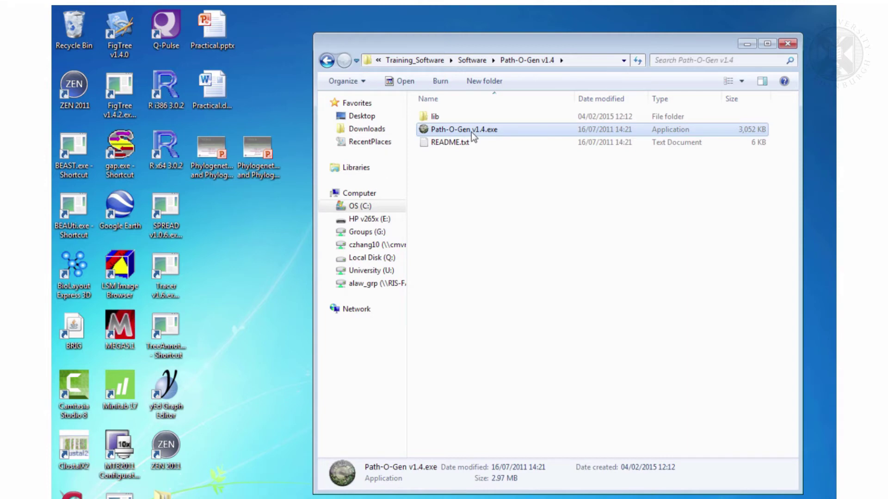
{"action": "double_click", "coordinate": [471, 132]}
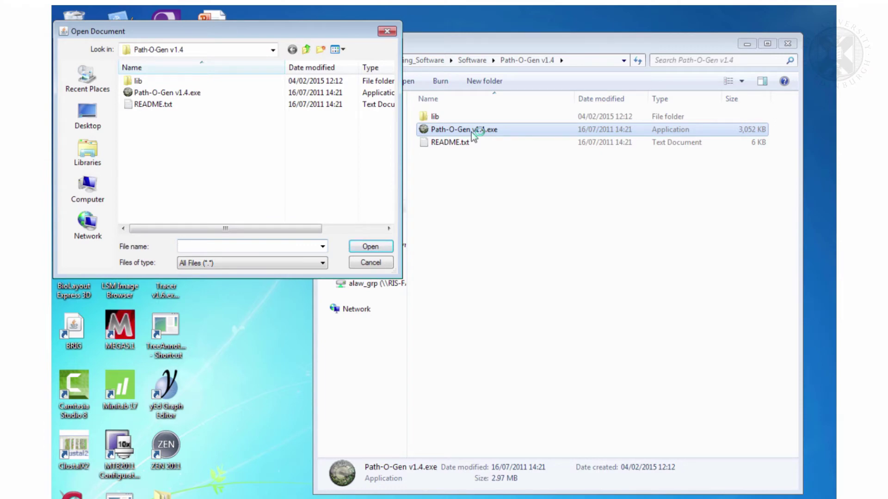
{"action": "left_click", "coordinate": [274, 50]}
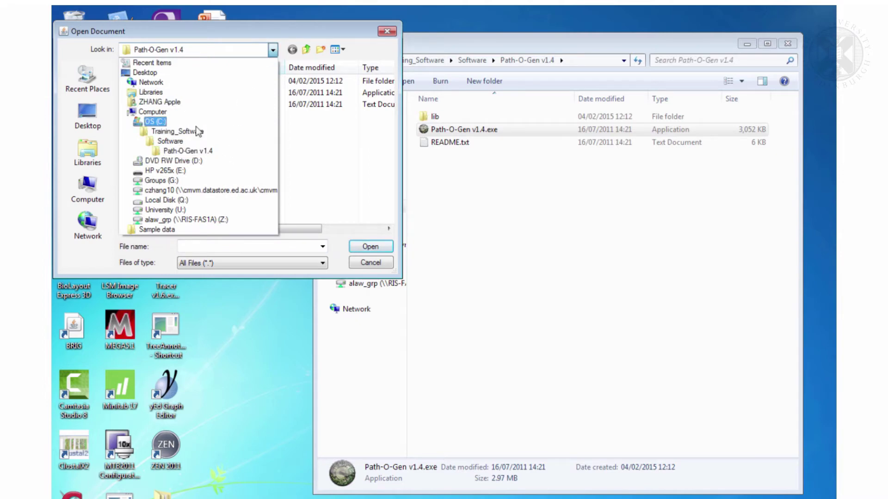
{"action": "left_click", "coordinate": [190, 123]}
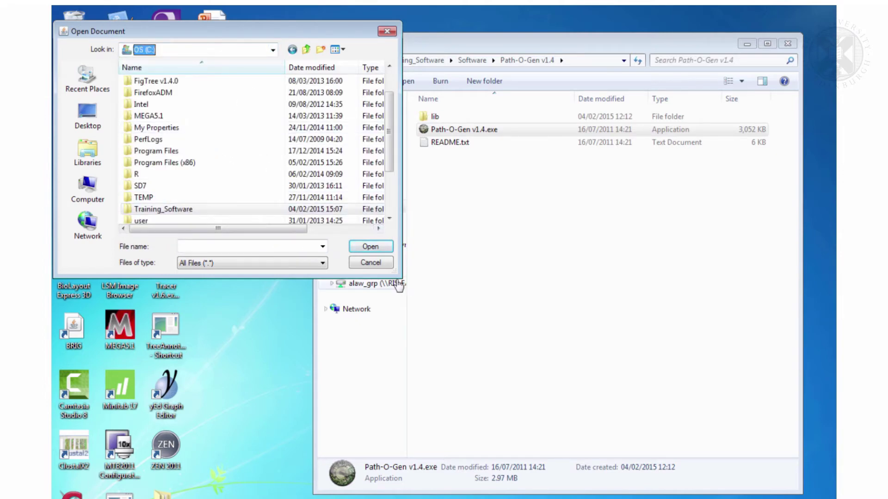
{"action": "left_click_drag", "start_coordinate": [400, 278], "coordinate": [535, 460]}
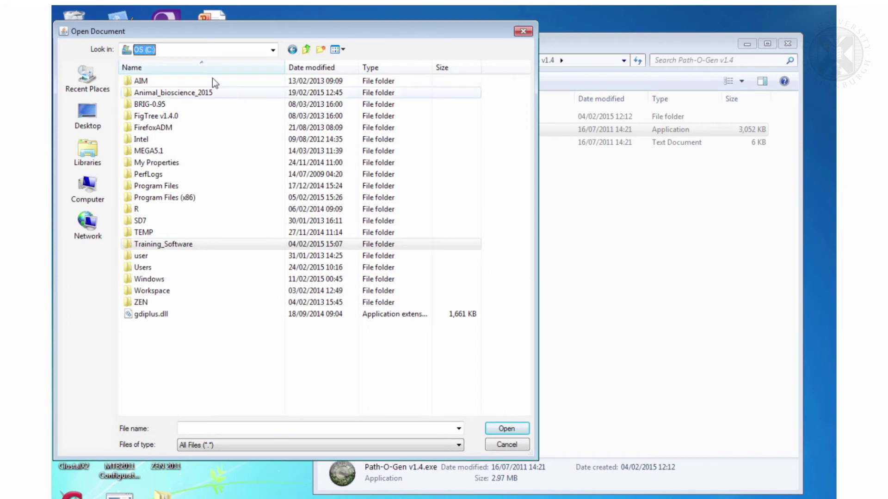
Step: Open H5N1_HA_sel5regions_tn93_nj.nwk from Animal_bioscience_2015 > phylogenetic_and_phylogeography > practical_data > NJ_tree
{"action": "double_click", "coordinate": [189, 92]}
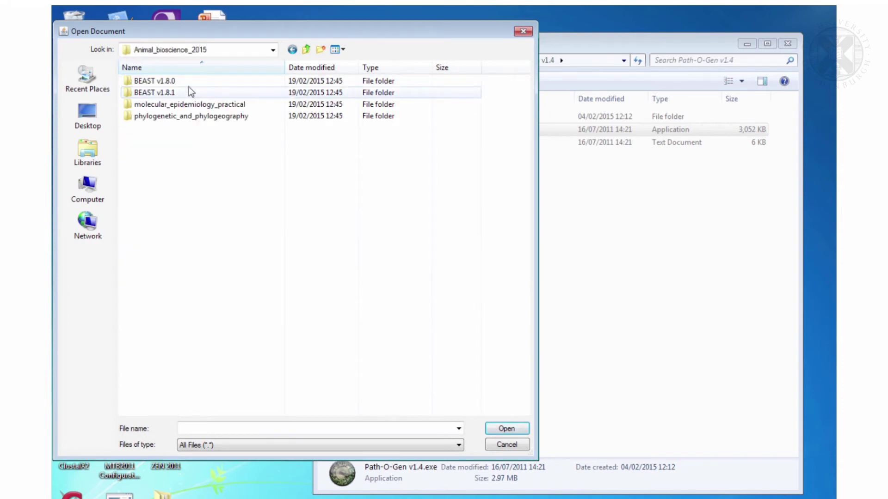
{"action": "double_click", "coordinate": [197, 117]}
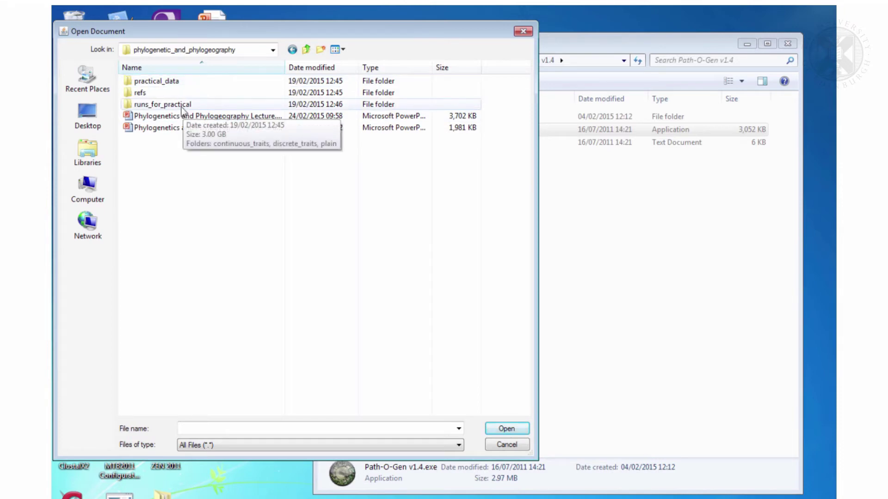
{"action": "double_click", "coordinate": [178, 82]}
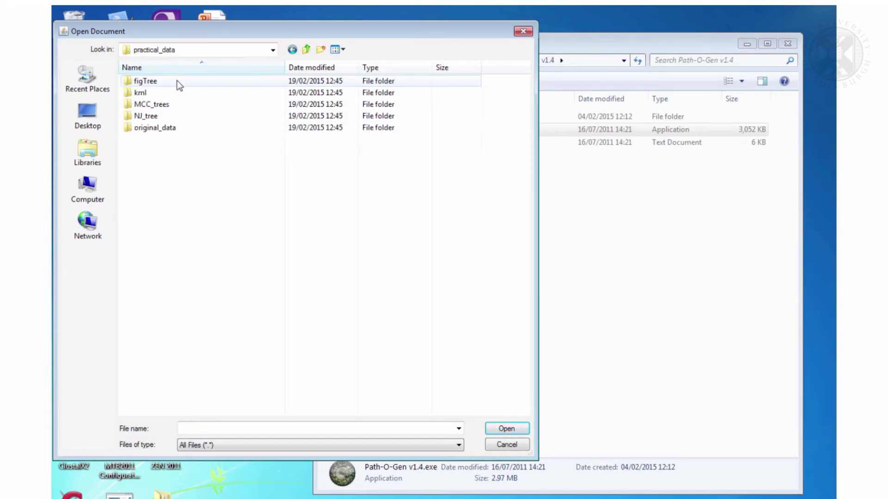
{"action": "double_click", "coordinate": [168, 116]}
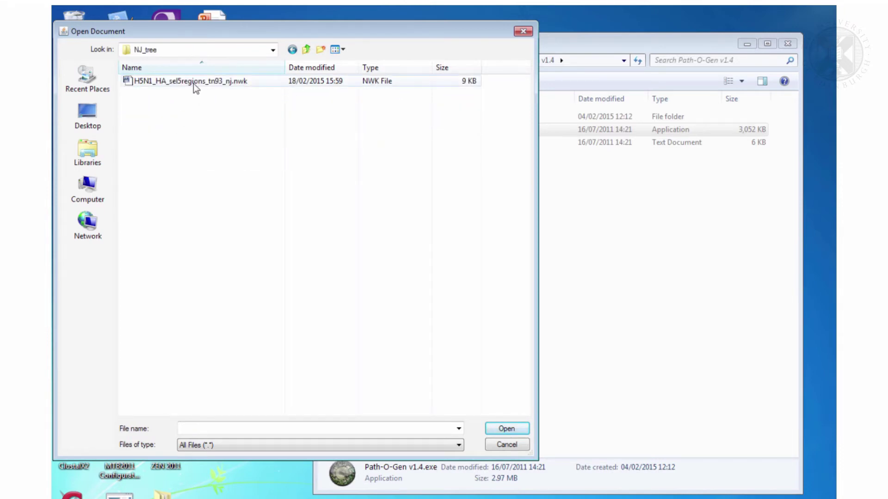
{"action": "left_click", "coordinate": [193, 84]}
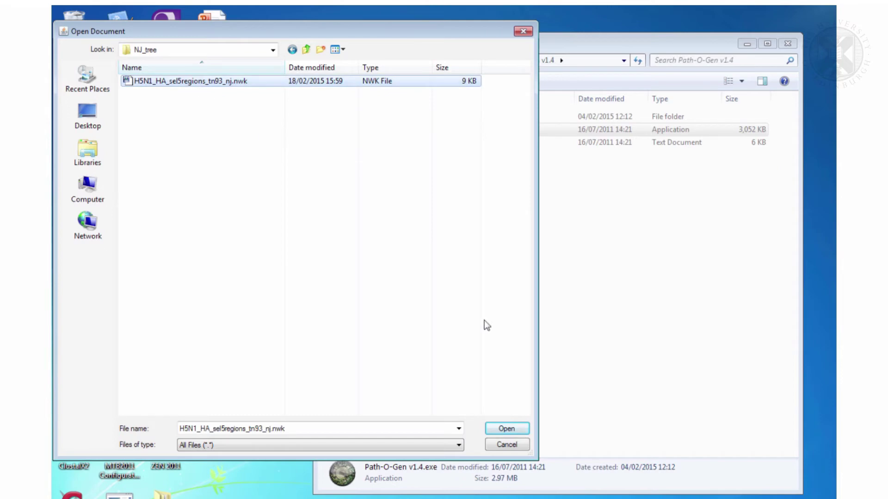
{"action": "left_click", "coordinate": [492, 428]}
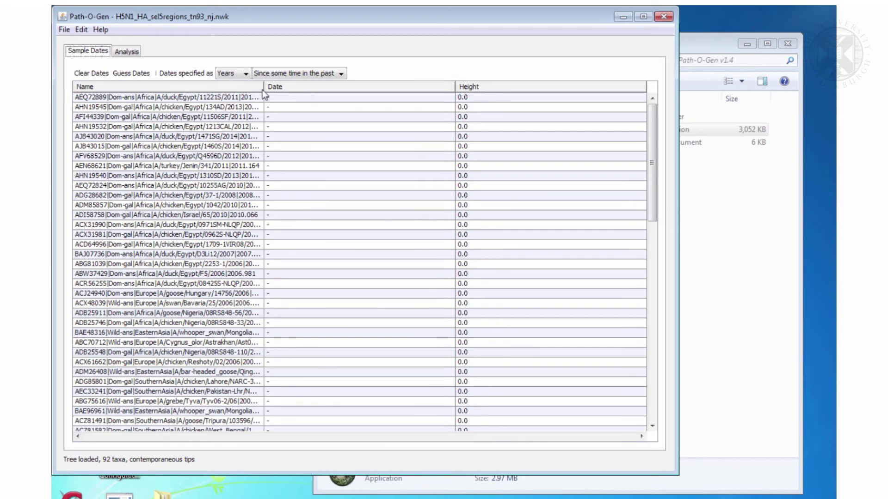
Step: Widen the Name column to show full taxon names and bring up Guess Dates
{"action": "left_click_drag", "start_coordinate": [263, 87], "coordinate": [373, 86]}
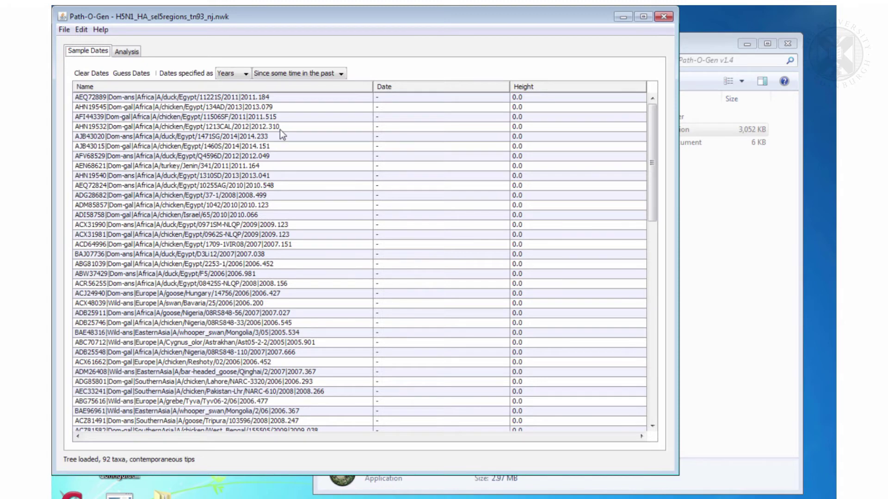
{"action": "left_click", "coordinate": [128, 76]}
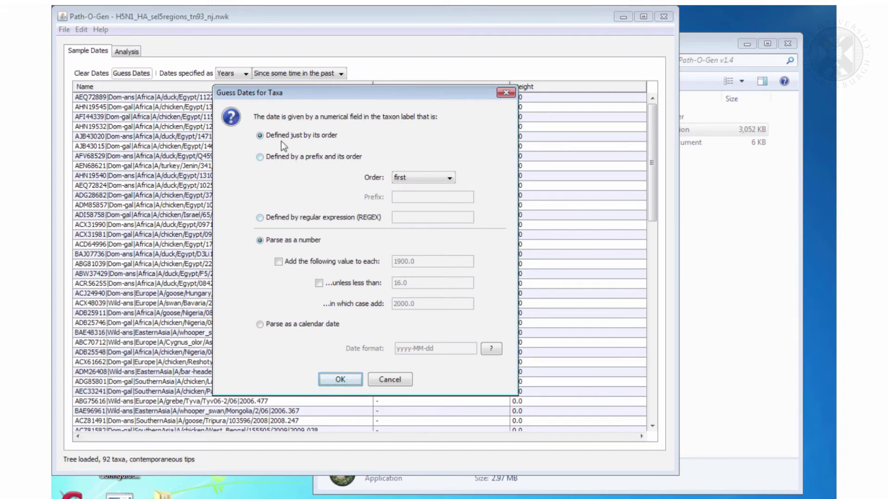
Step: Guess each taxon's date from the last name field, parsed as a number, and scroll to verify
{"action": "left_click", "coordinate": [440, 178]}
{"action": "left_click", "coordinate": [415, 257]}
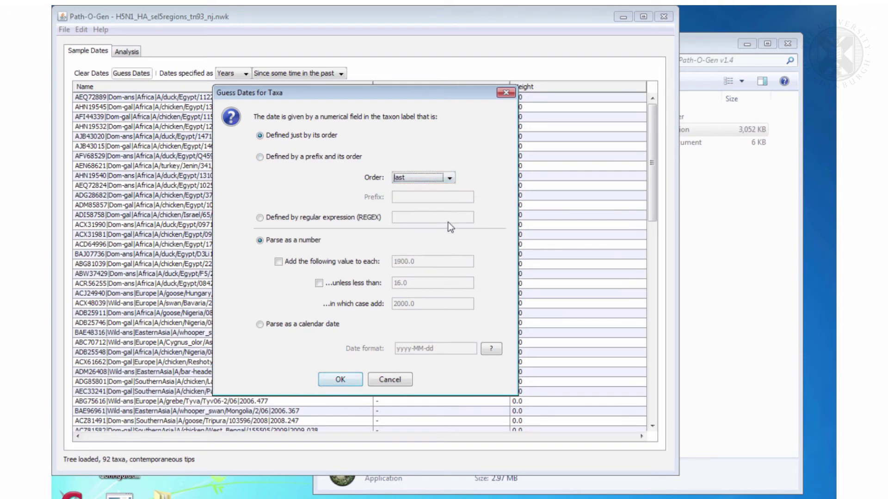
{"action": "left_click", "coordinate": [339, 380]}
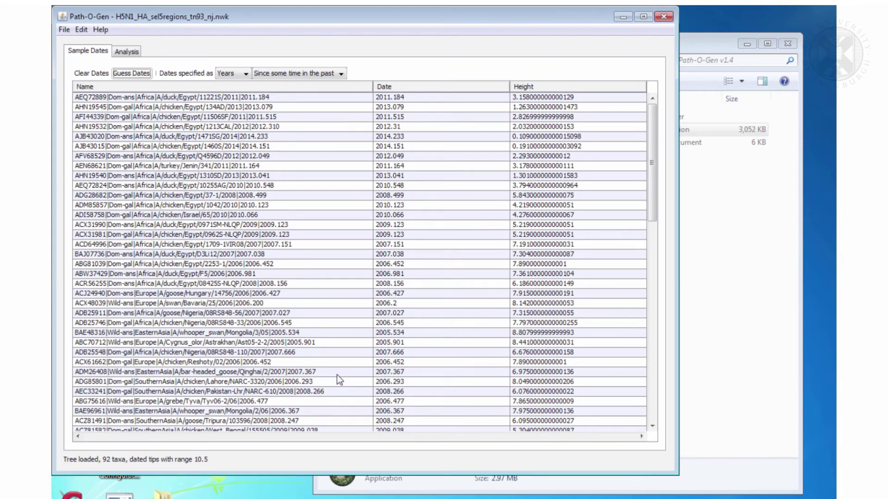
{"action": "left_click_drag", "start_coordinate": [649, 118], "coordinate": [642, 368]}
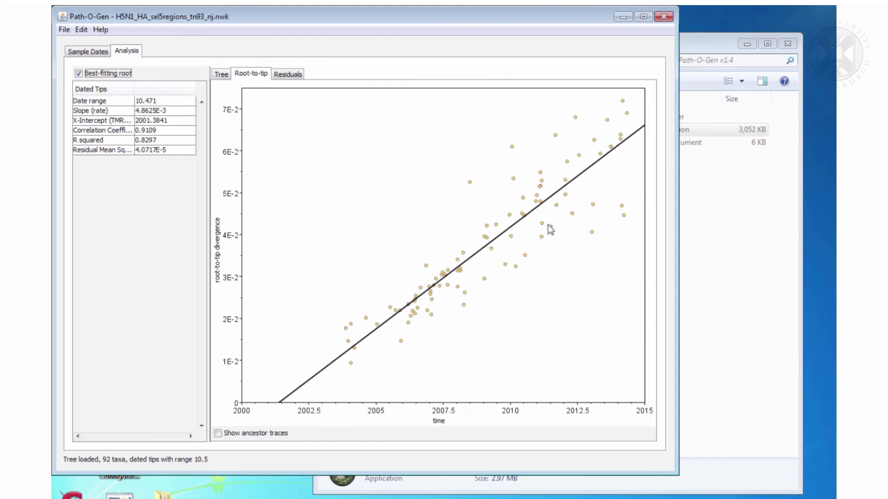
Step: Turn on ancestor traces and isolate the trace of the outlying tip near 2008
{"action": "left_click", "coordinate": [217, 433]}
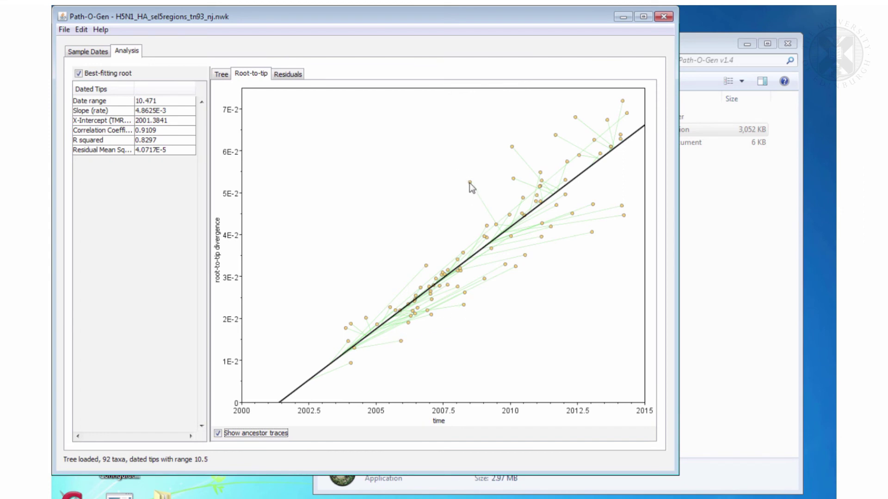
{"action": "left_click", "coordinate": [470, 182]}
{"action": "left_click_drag", "start_coordinate": [458, 171], "coordinate": [485, 194]}
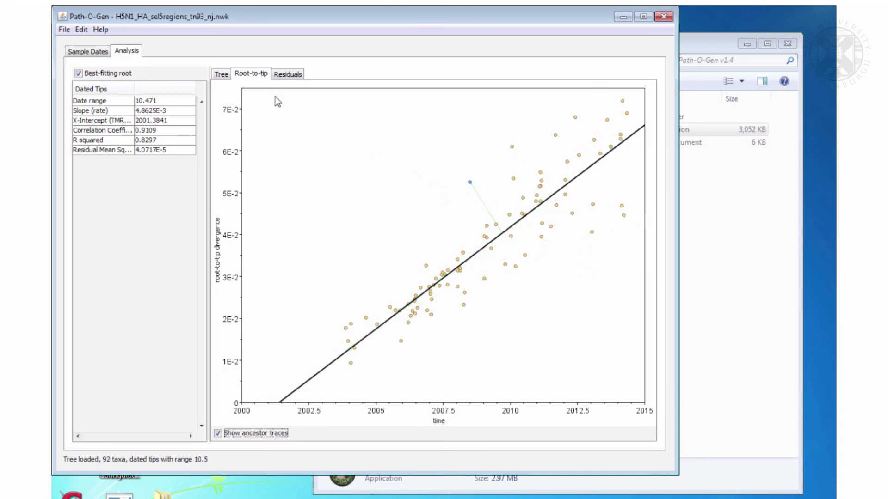
Step: Check the tree, then isolate a tip near 2012 and restore all traces
{"action": "left_click", "coordinate": [221, 74]}
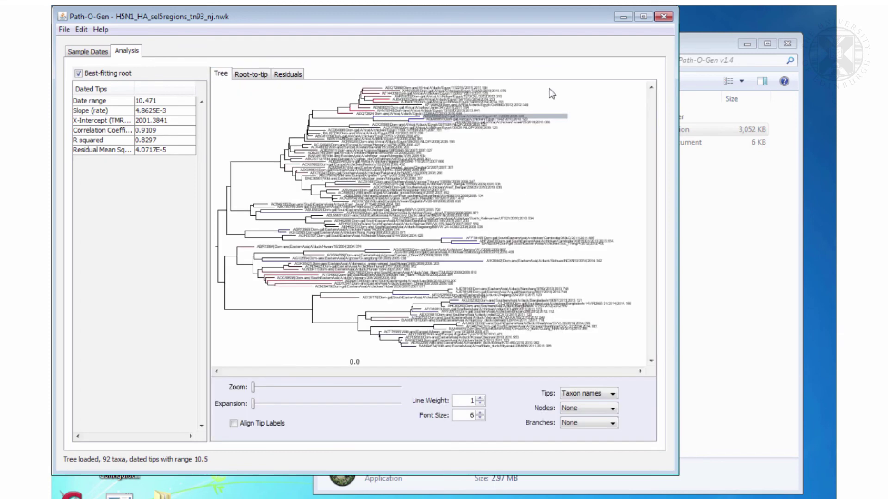
{"action": "left_click", "coordinate": [251, 74]}
{"action": "left_click", "coordinate": [529, 314]}
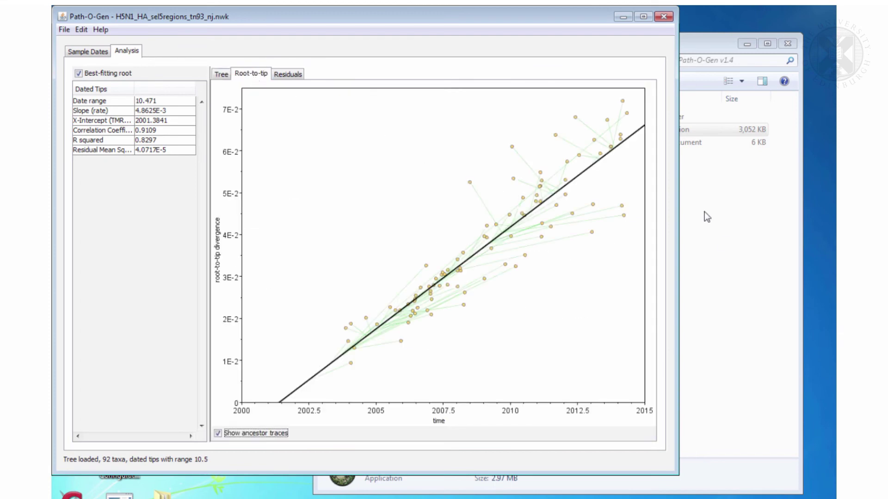
{"action": "left_click", "coordinate": [566, 162]}
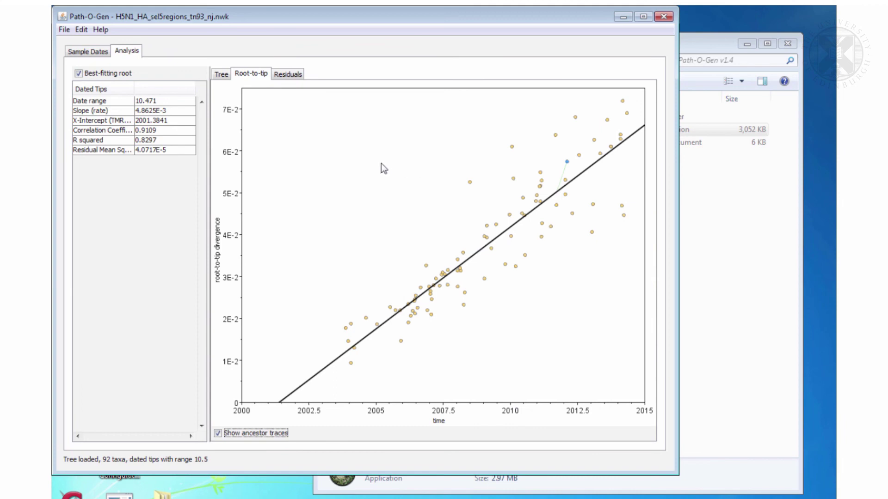
{"action": "left_click", "coordinate": [307, 219]}
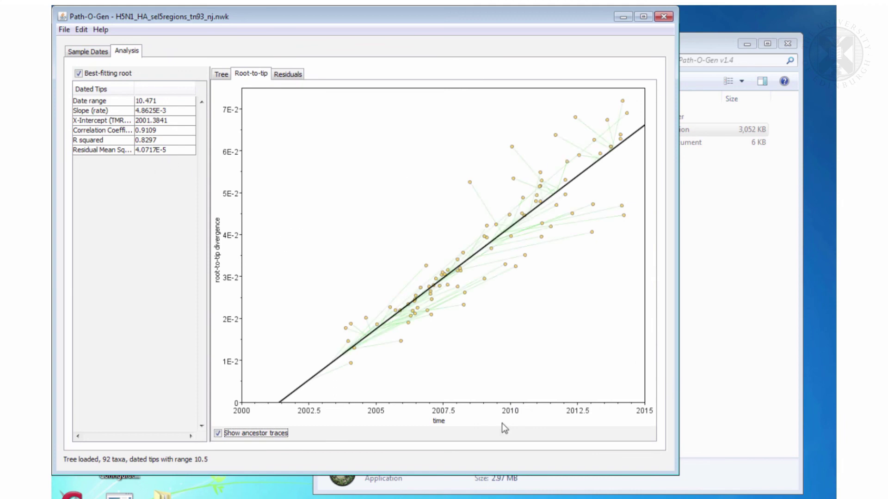